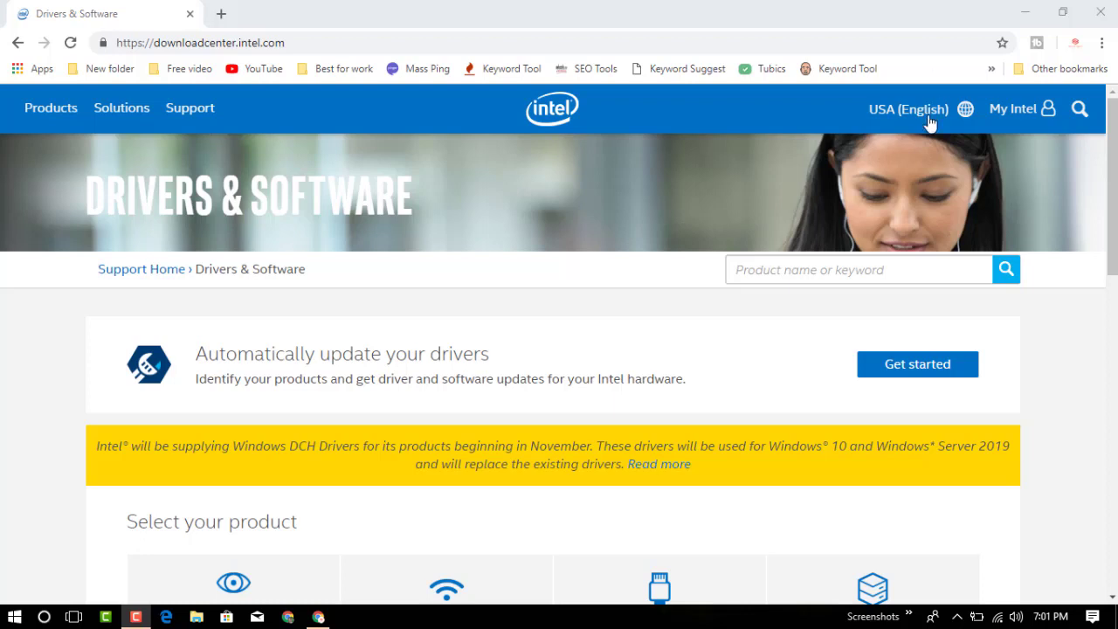
Go from Intel's driver page to the DSA page and download its 13.6 MB installer.
drag(289, 42, 107, 46)
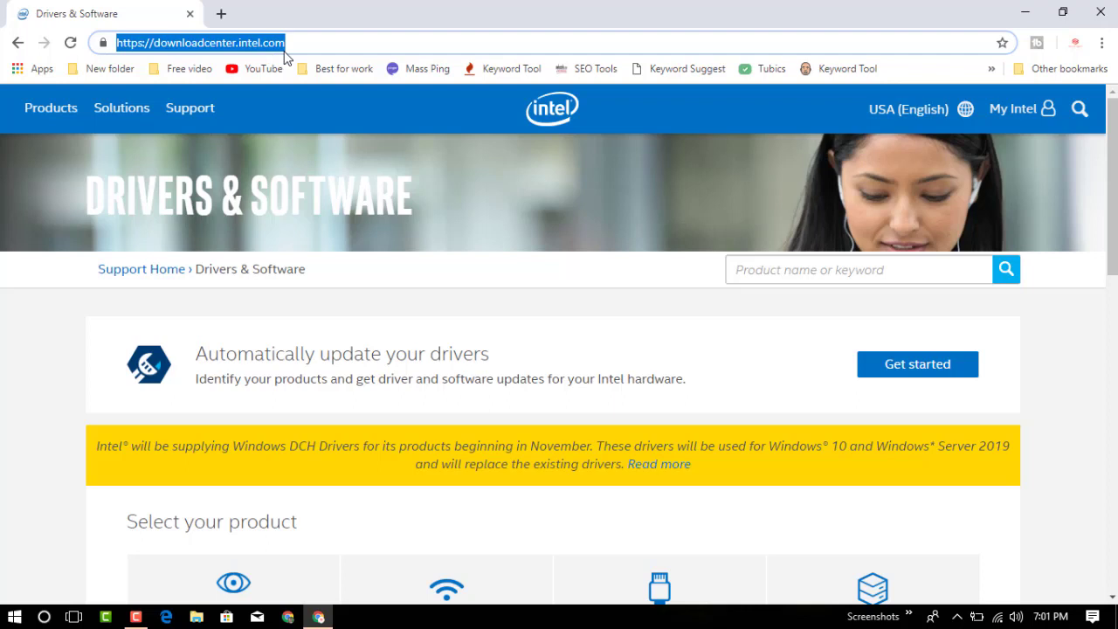
click(564, 346)
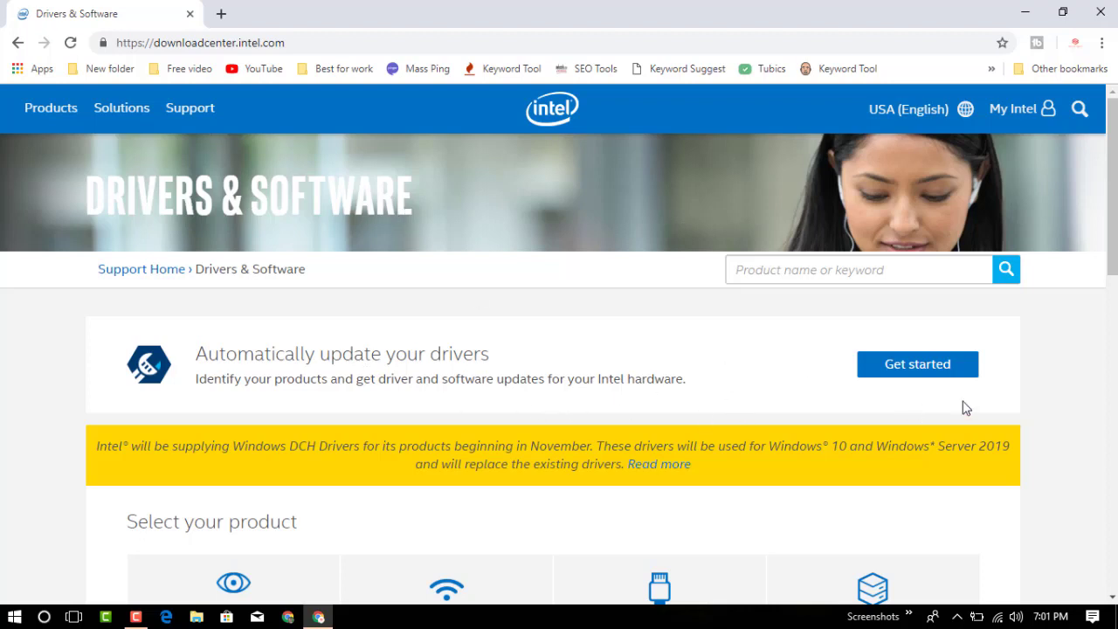
drag(197, 357, 480, 352)
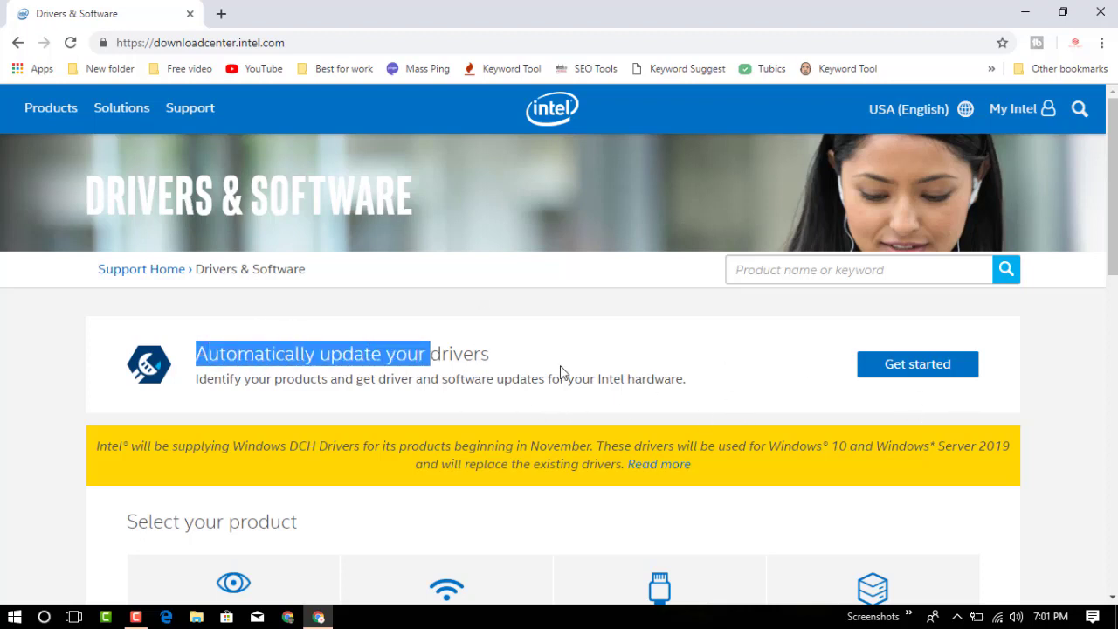
click(837, 377)
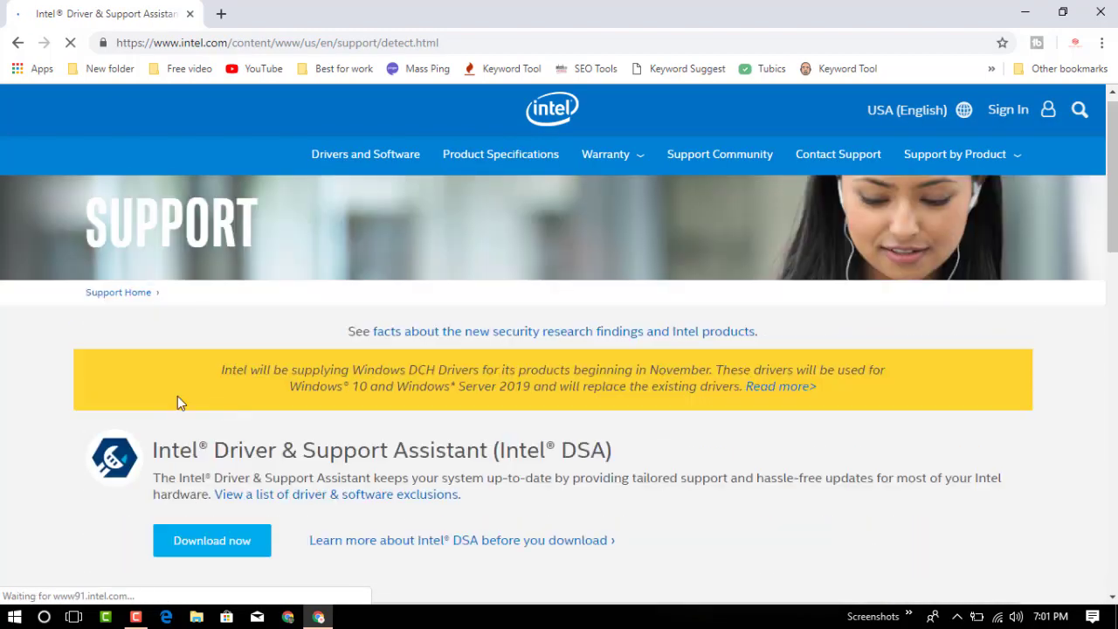
scroll(332, 428, down, 1)
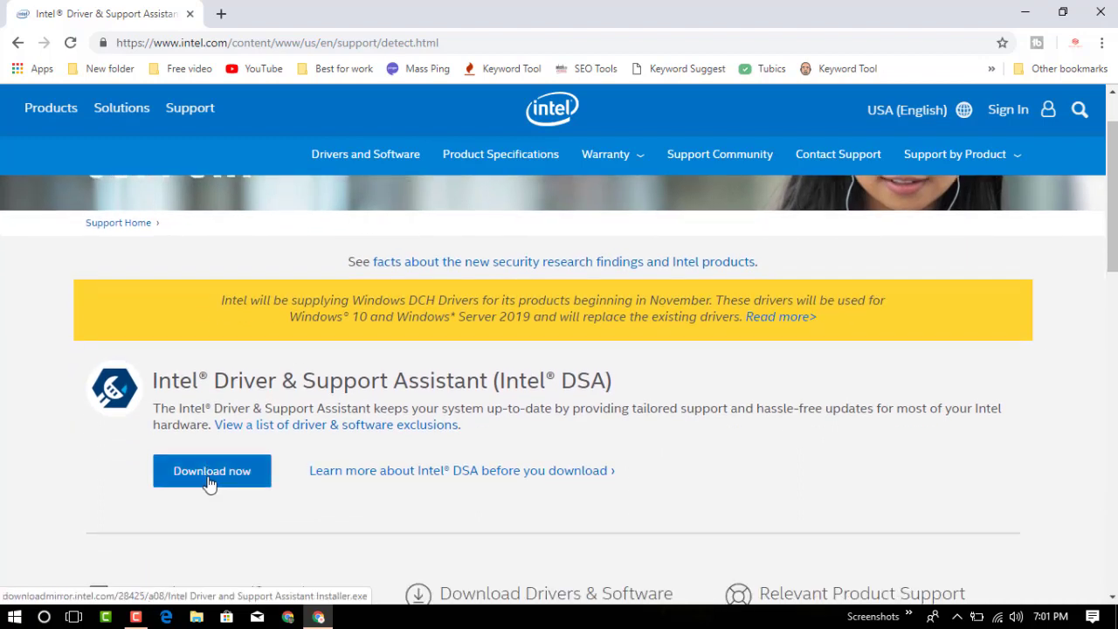
click(210, 482)
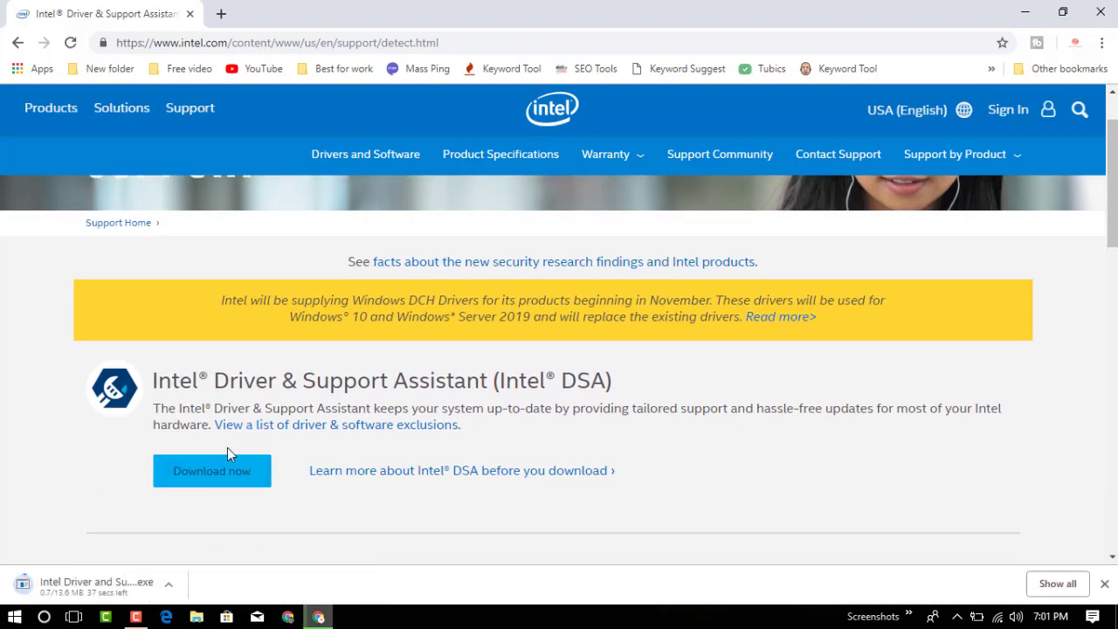
scroll(227, 471, down, 1)
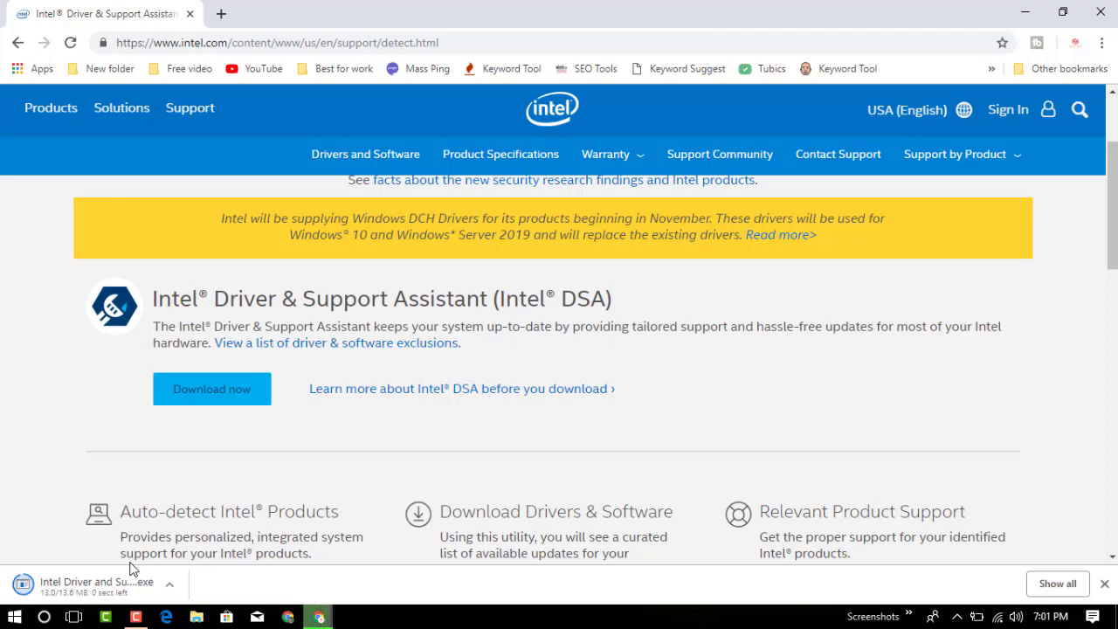
click(76, 592)
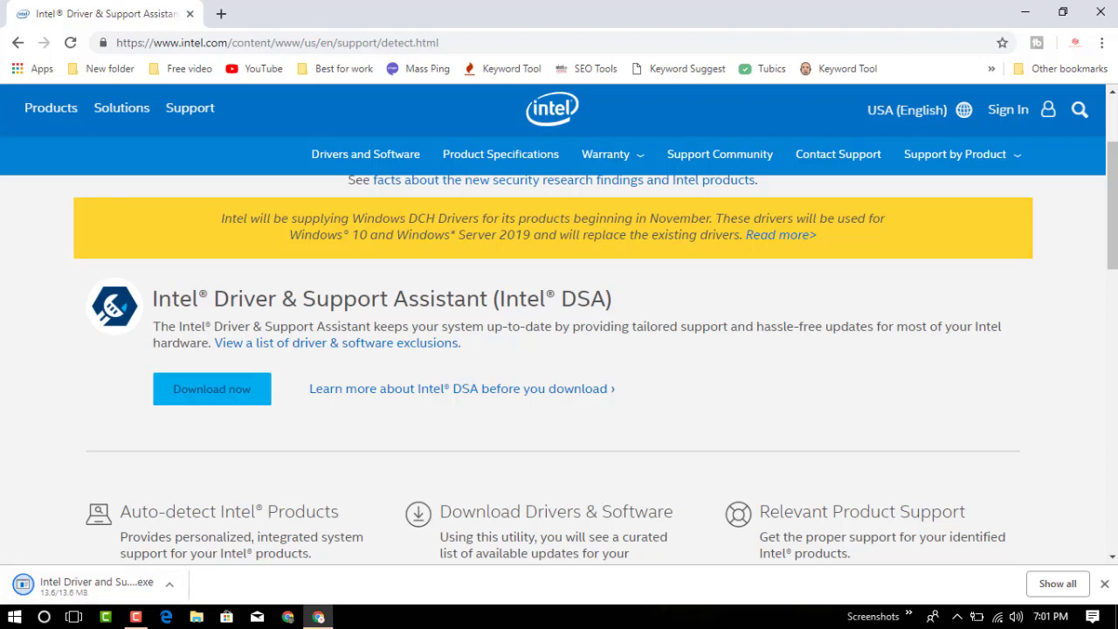
Run the DSA installer, agree to the license, install, and accept the Computing Improvement Program.
click(125, 587)
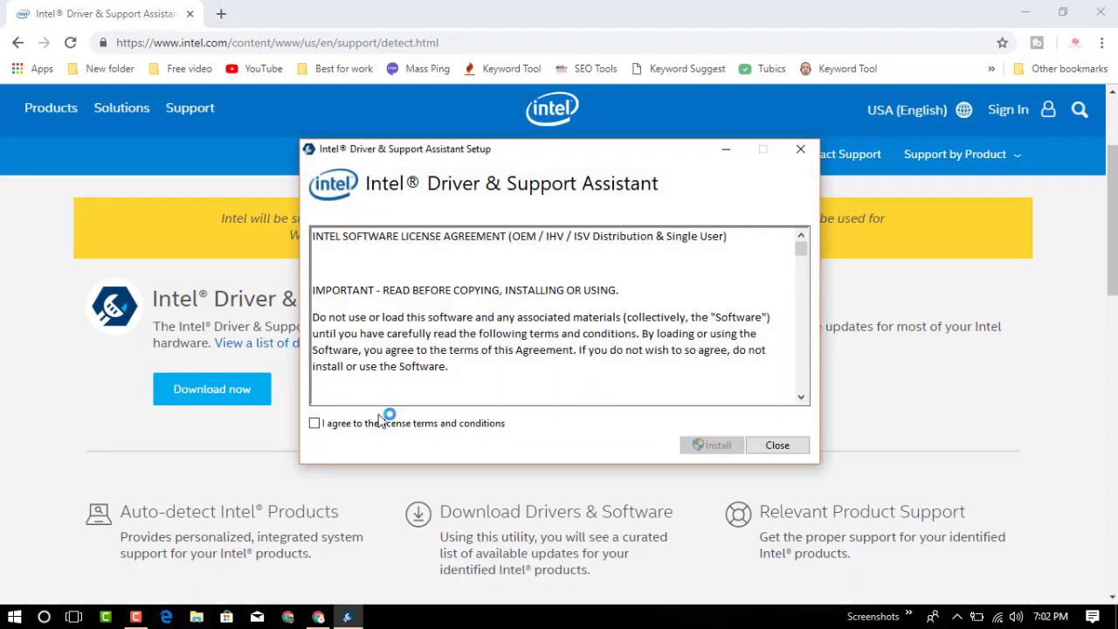
click(374, 422)
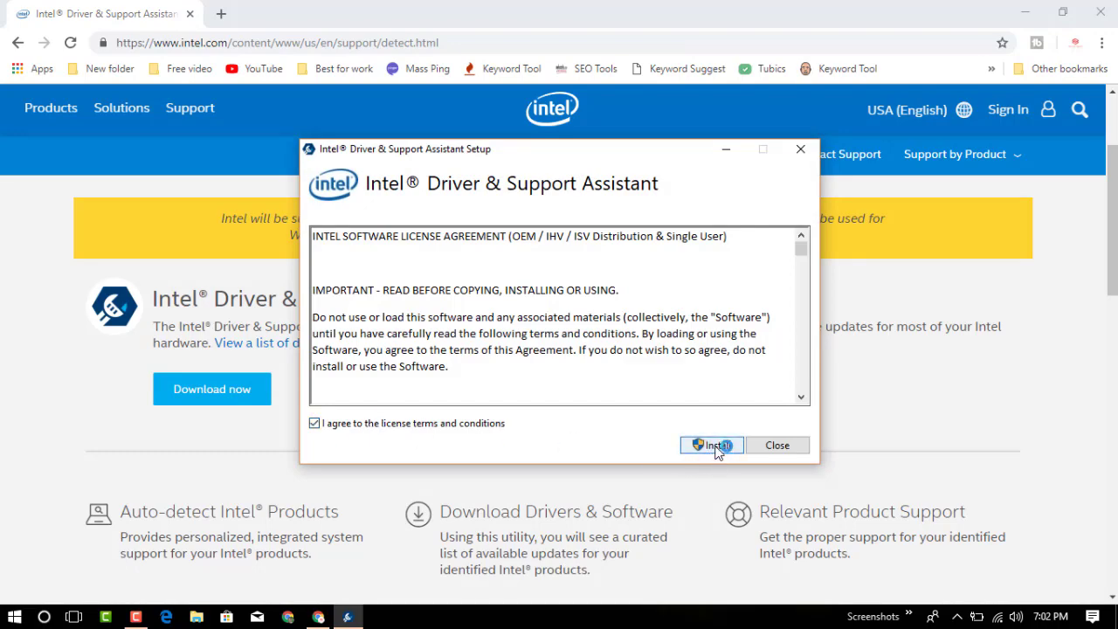
click(717, 447)
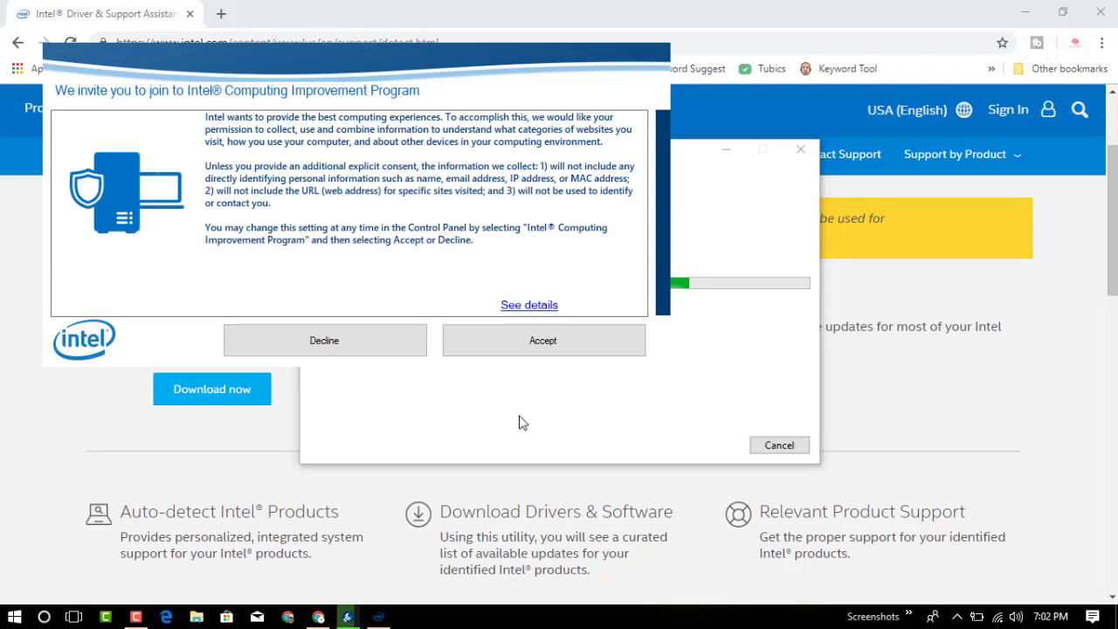
click(527, 342)
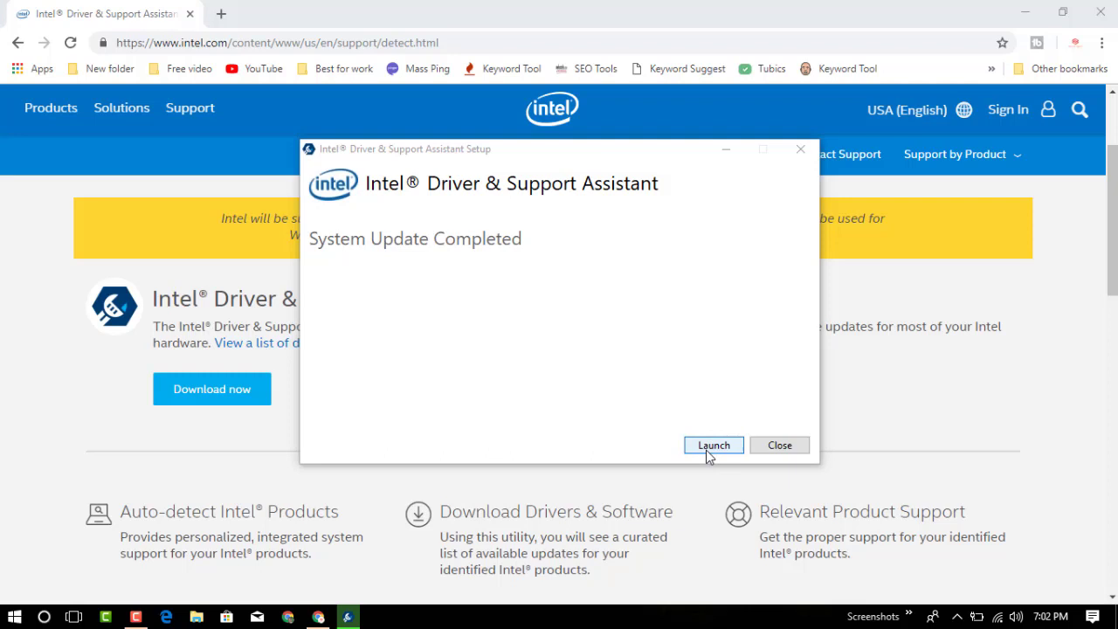
Launch the assistant and scroll its new page to the 'Scanning your system' panel.
click(707, 451)
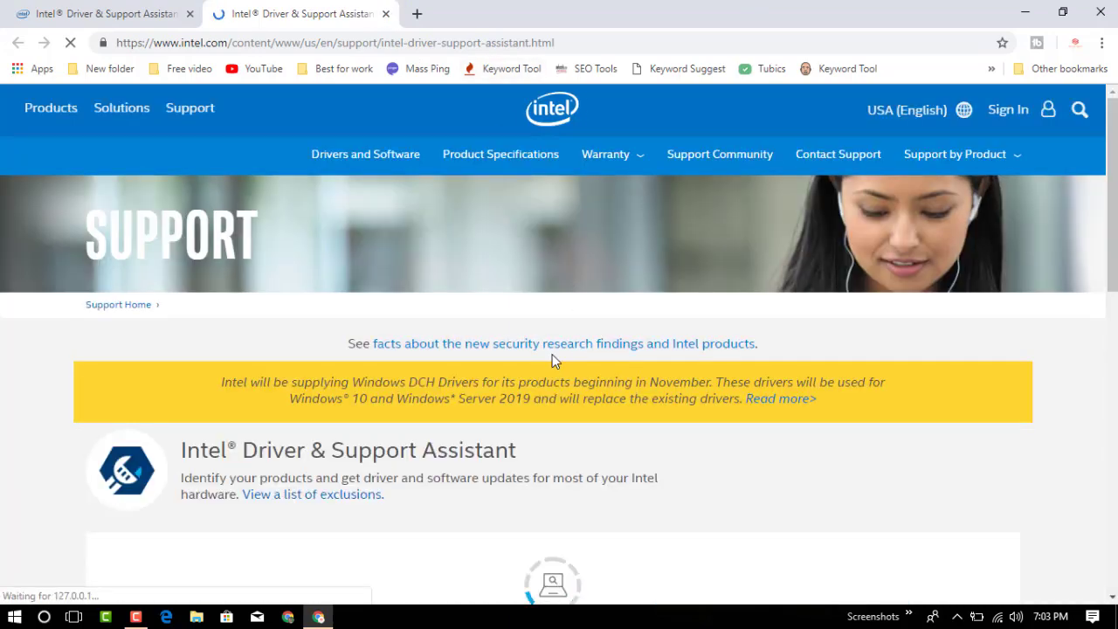
scroll(552, 354, down, 2)
scroll(544, 346, down, 1)
scroll(527, 318, down, 1)
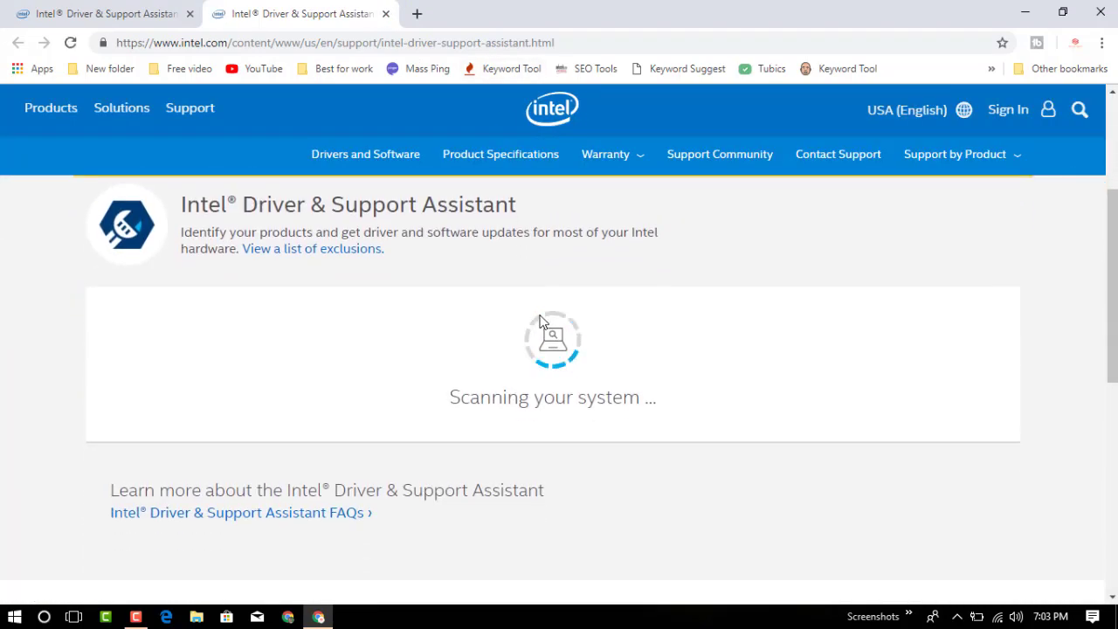
drag(460, 397, 696, 394)
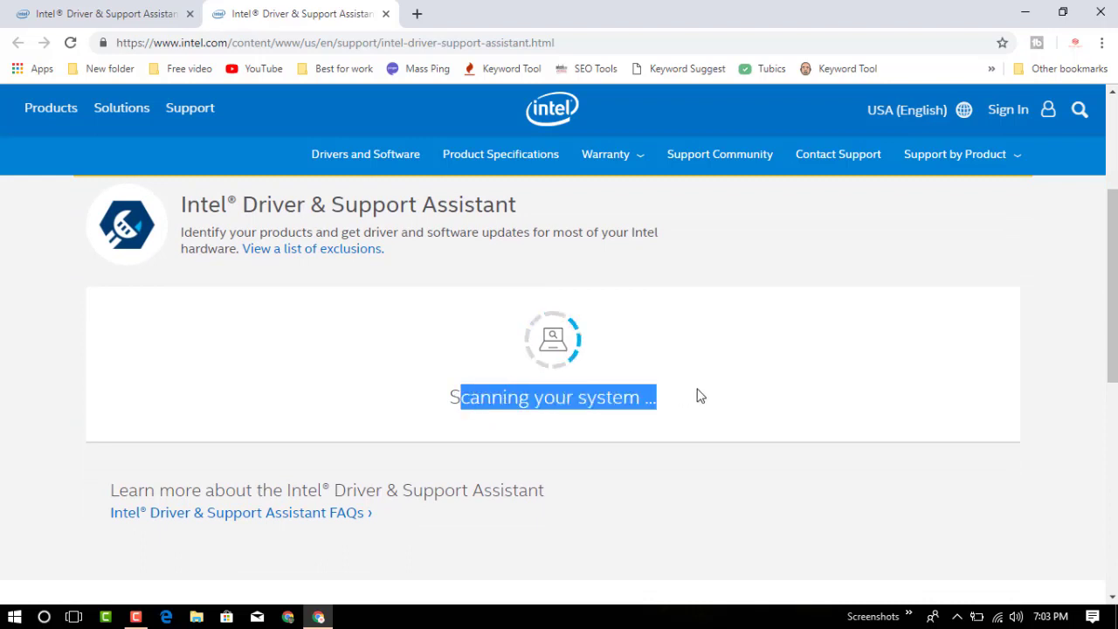
click(534, 400)
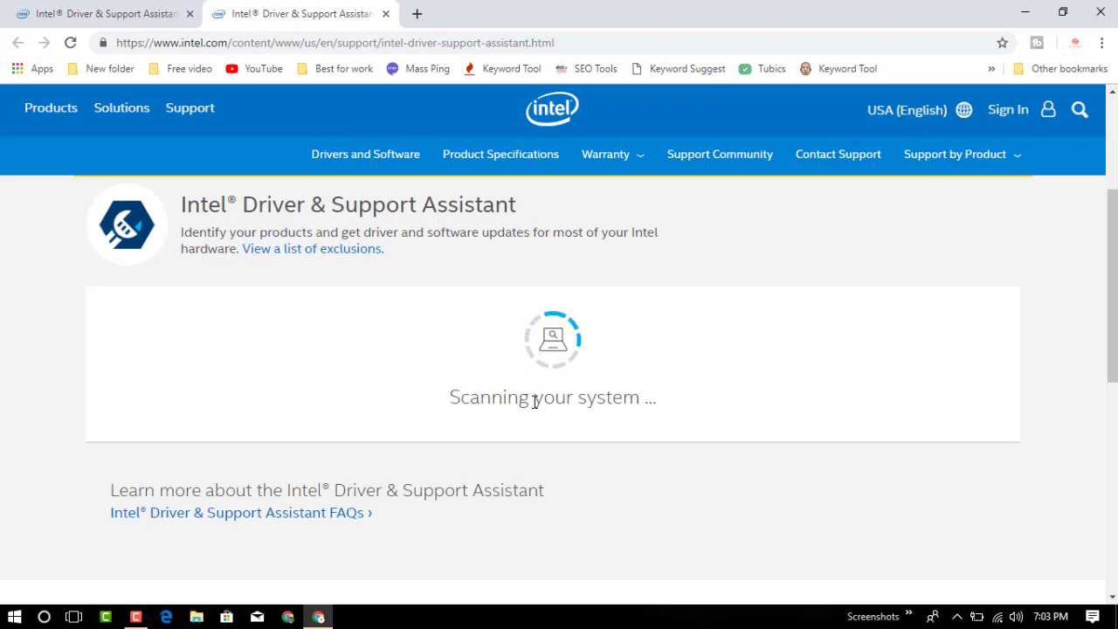
scroll(455, 254, down, 2)
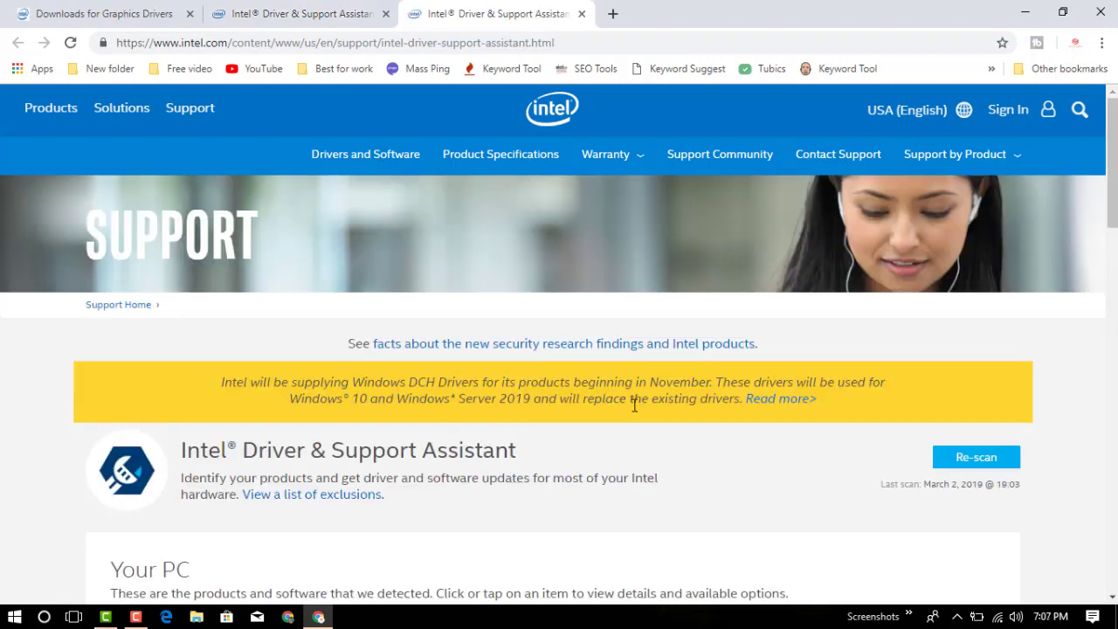
scroll(494, 300, down, 1)
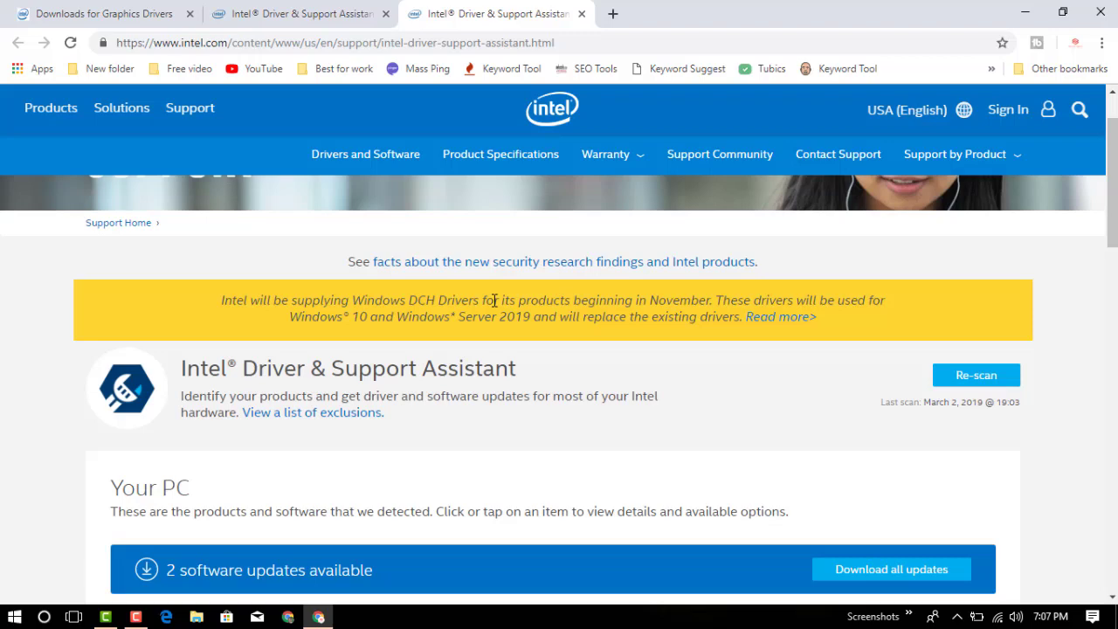
scroll(314, 406, down, 1)
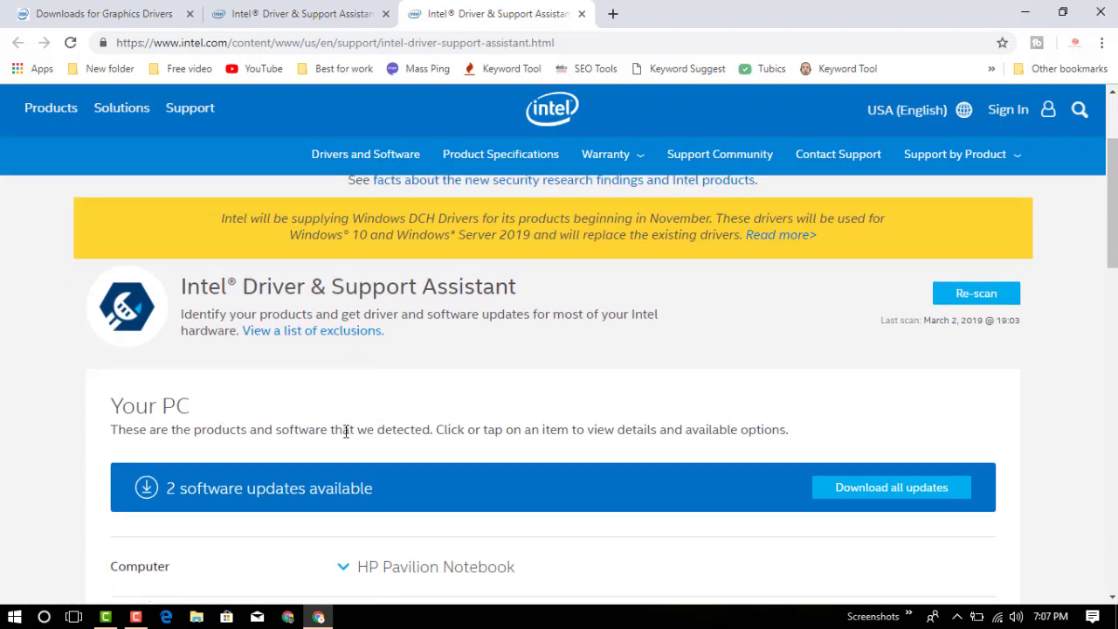
scroll(346, 432, down, 1)
scroll(295, 394, down, 3)
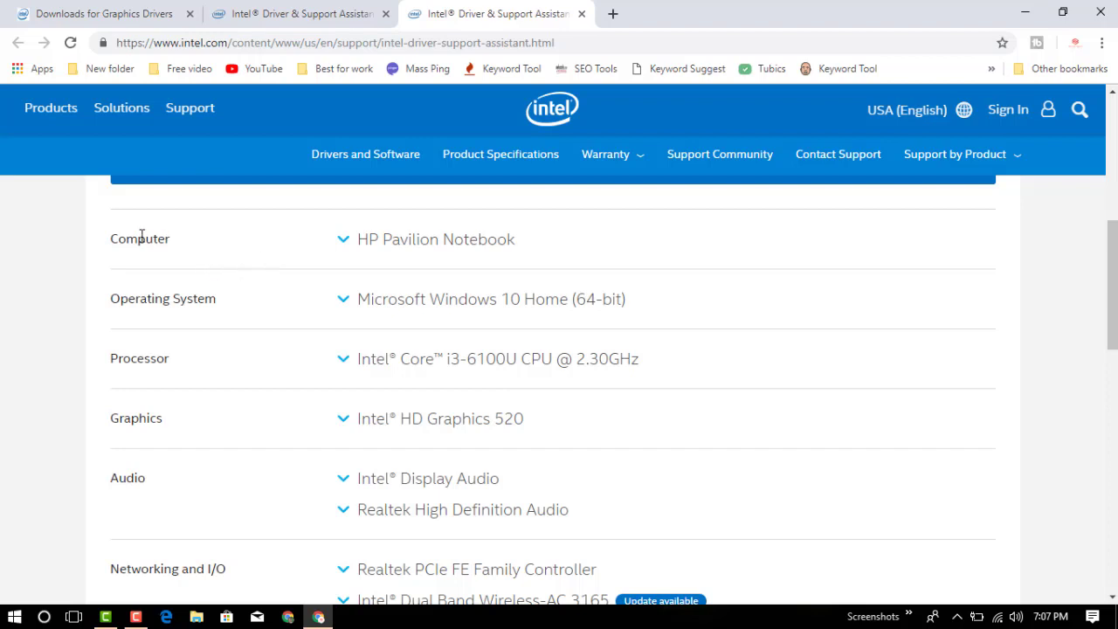
double_click(114, 359)
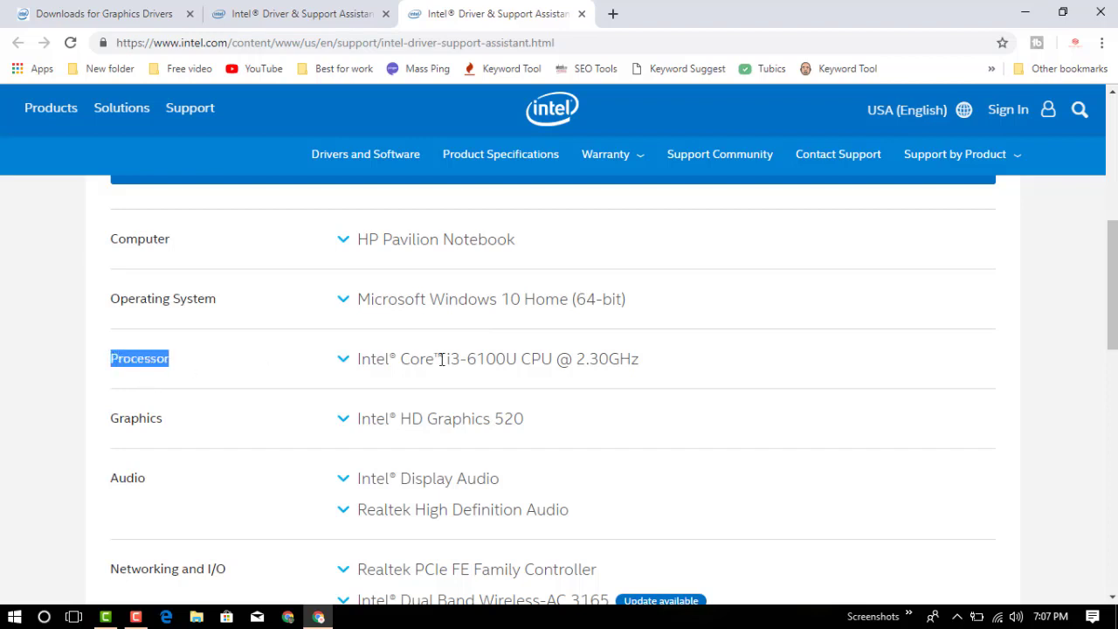
scroll(225, 434, down, 1)
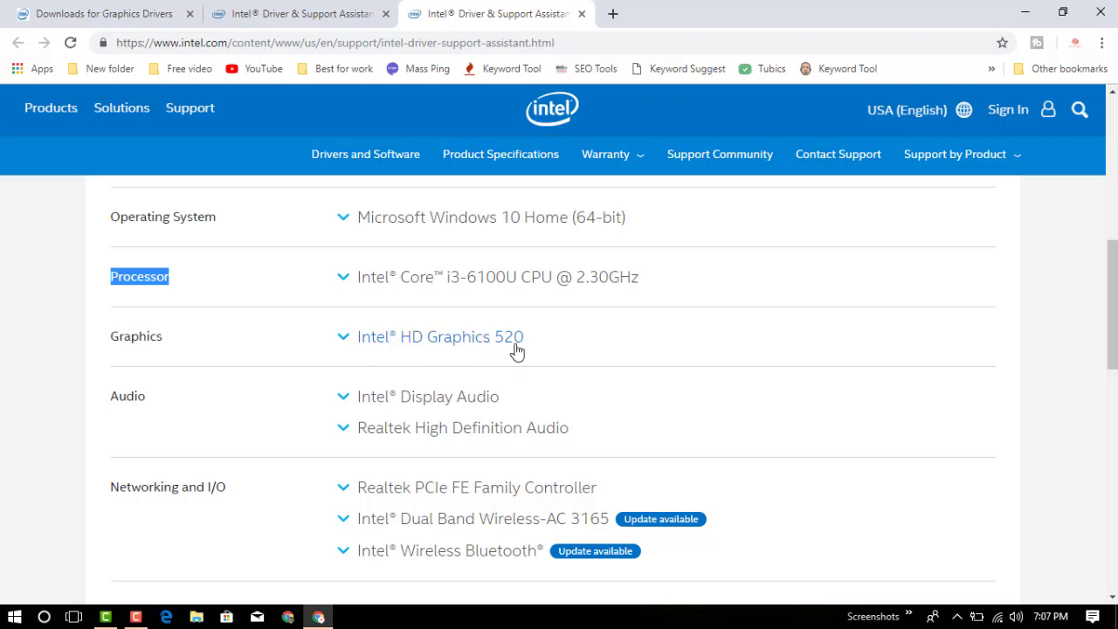
scroll(218, 428, down, 1)
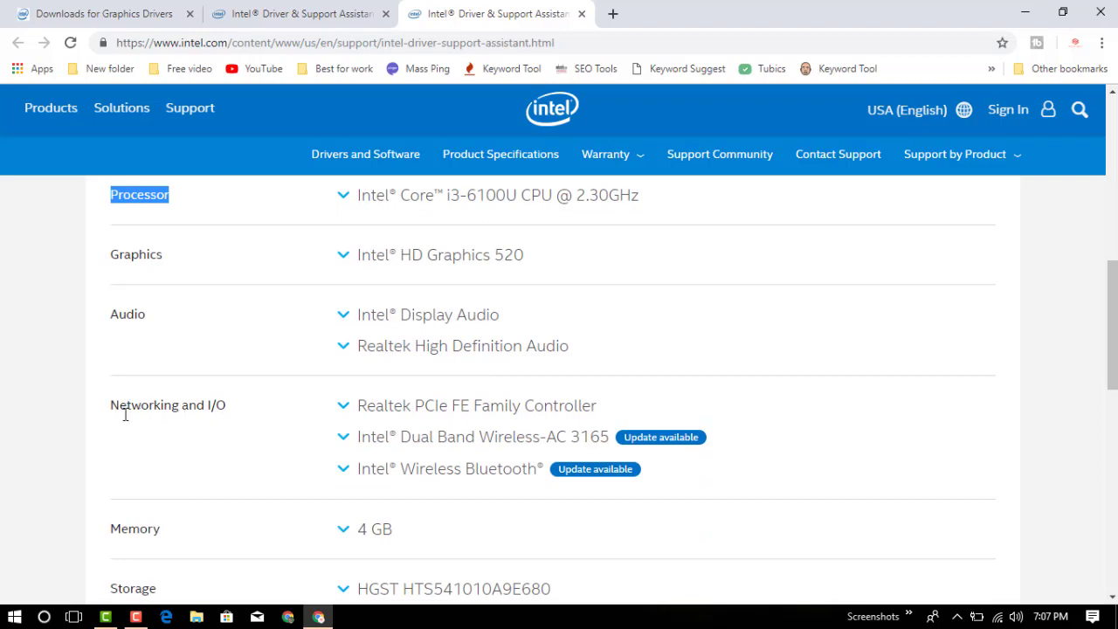
drag(113, 413, 243, 416)
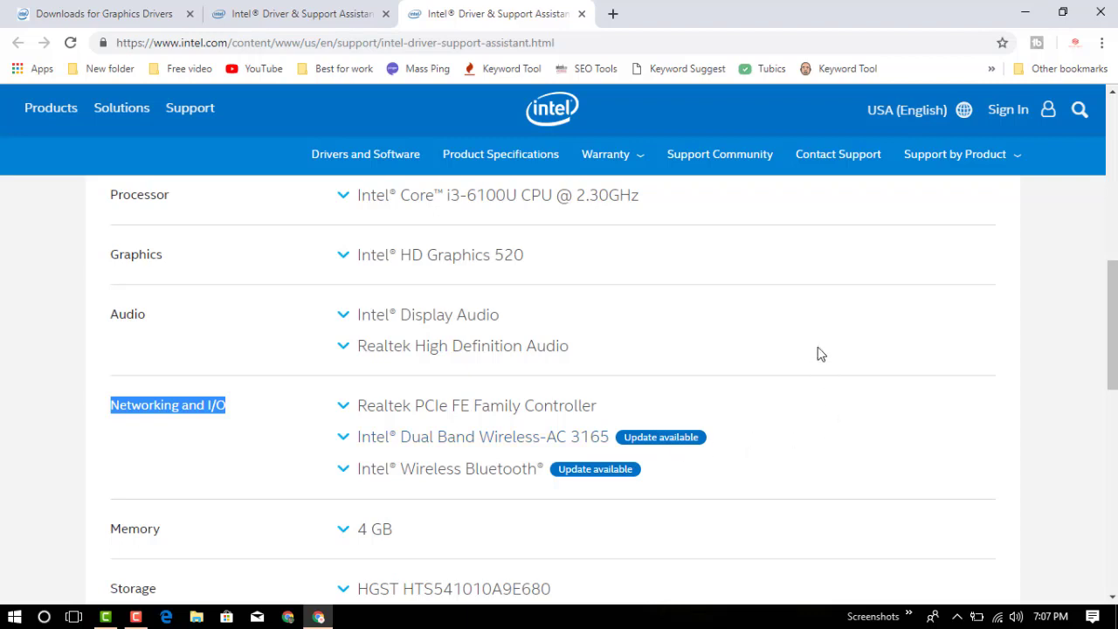
click(1002, 356)
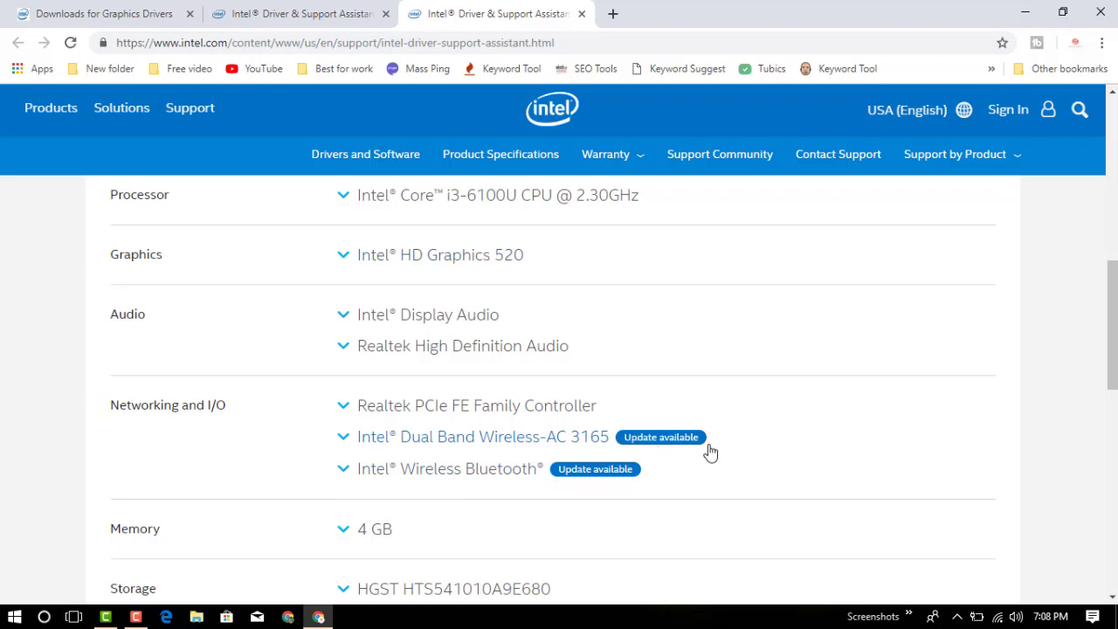
Expand Dual Band Wireless-AC 3165 and its Windows 10 Wi-Fi Drivers, then start the download.
click(663, 439)
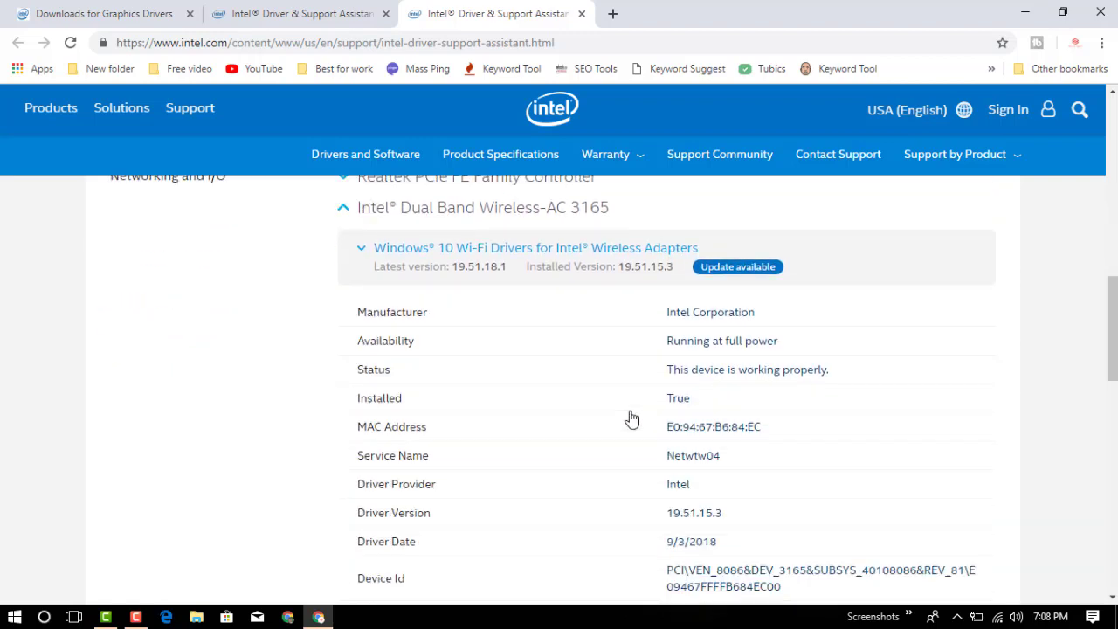
scroll(611, 417, up, 1)
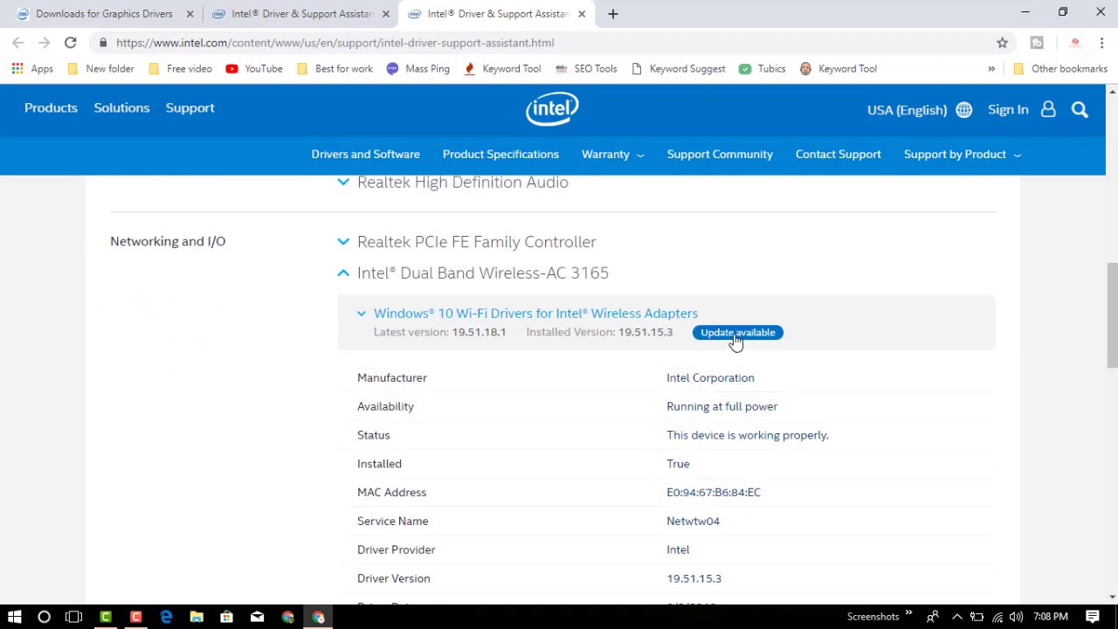
click(736, 335)
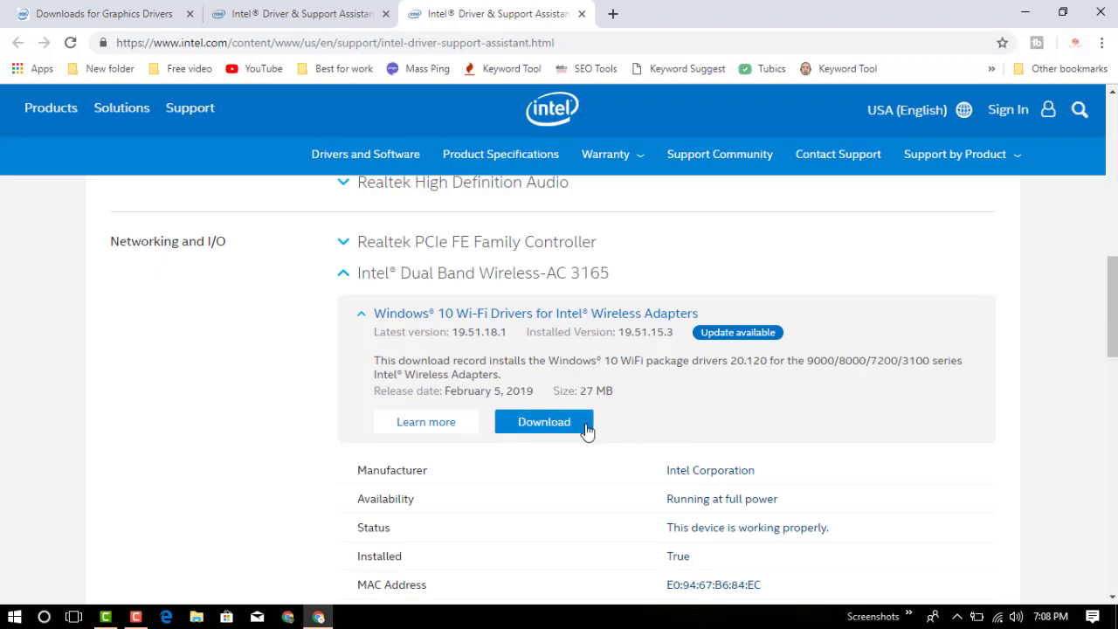
click(542, 425)
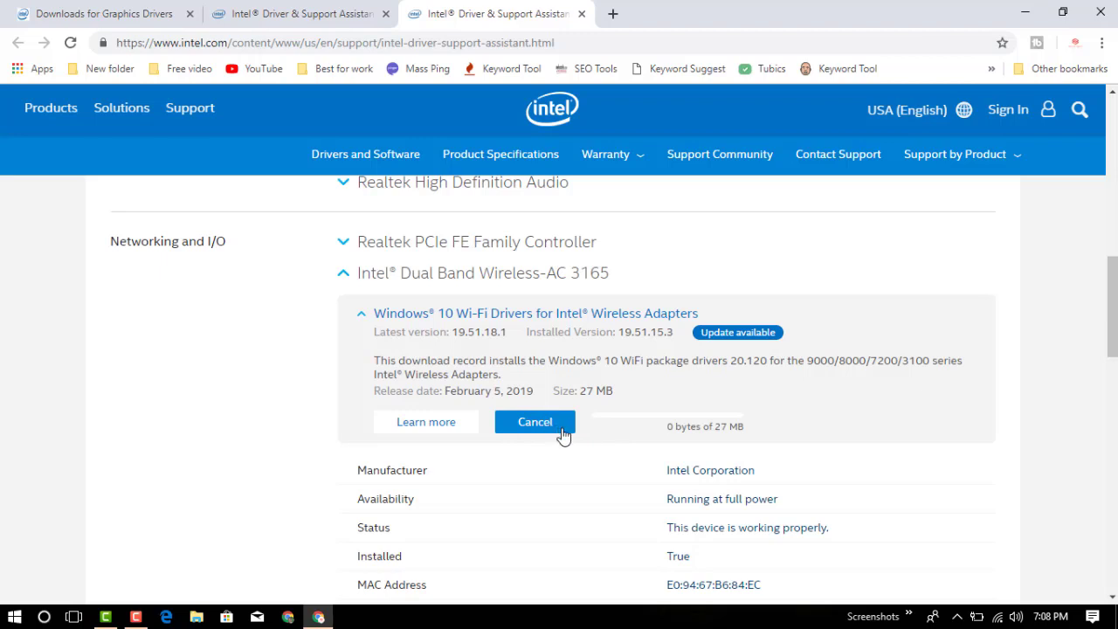
Follow the Wi-Fi driver download progress toward the full 27 MB.
drag(739, 429, 664, 435)
click(664, 435)
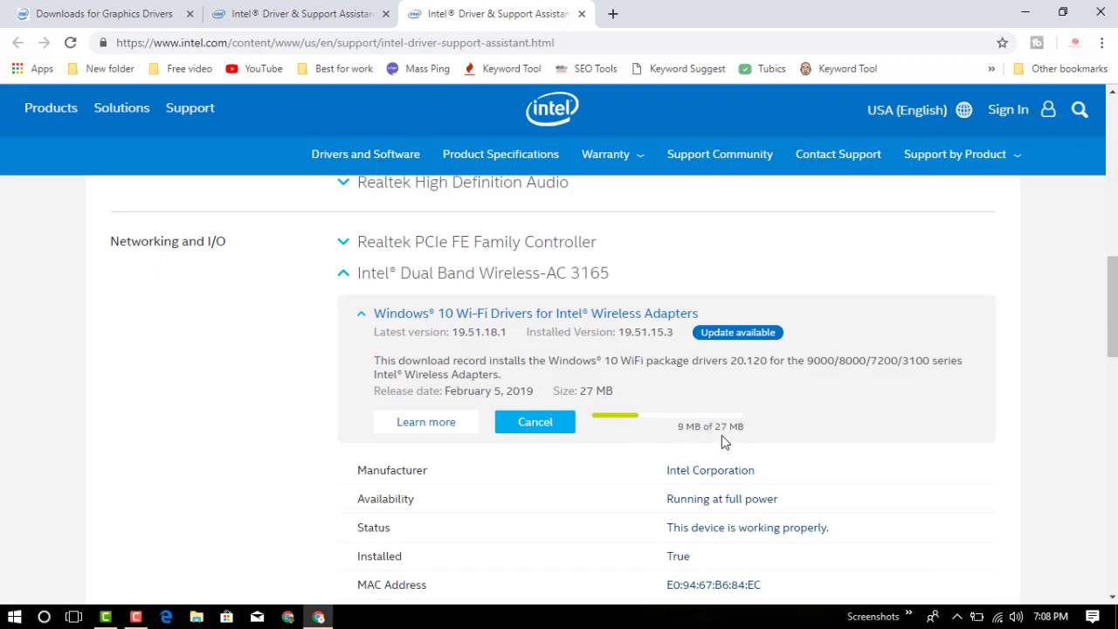
scroll(647, 401, up, 2)
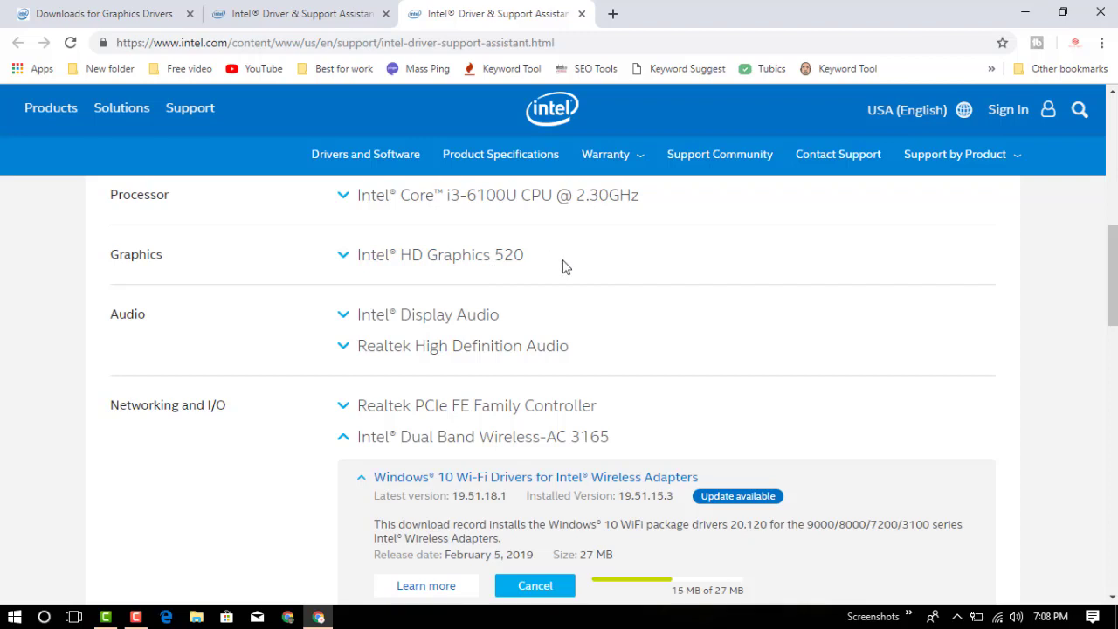
scroll(606, 437, down, 1)
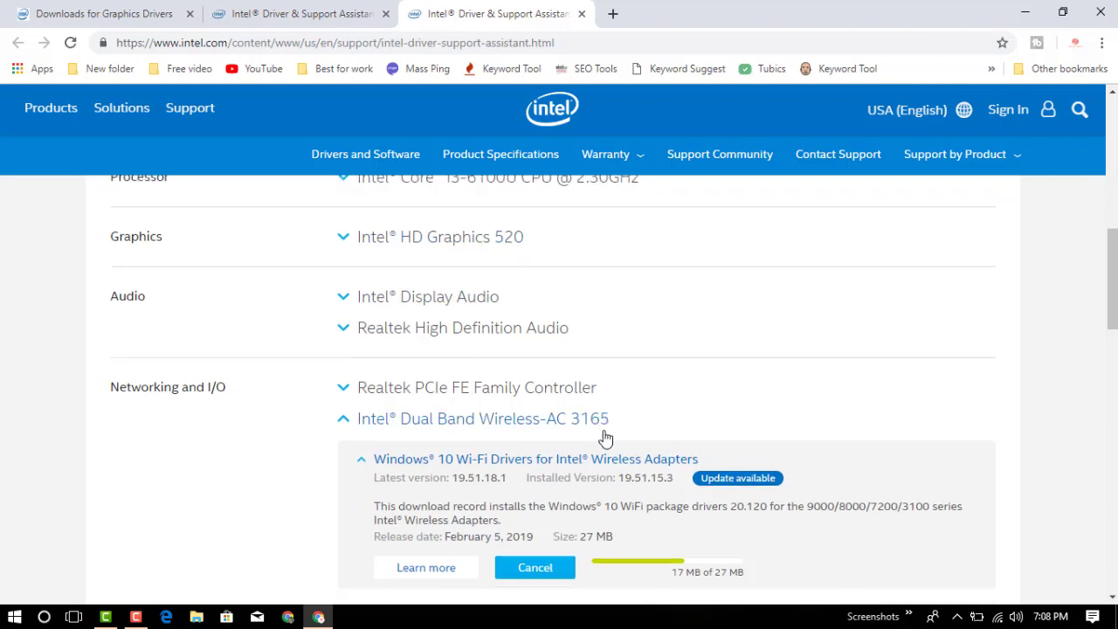
scroll(606, 437, down, 1)
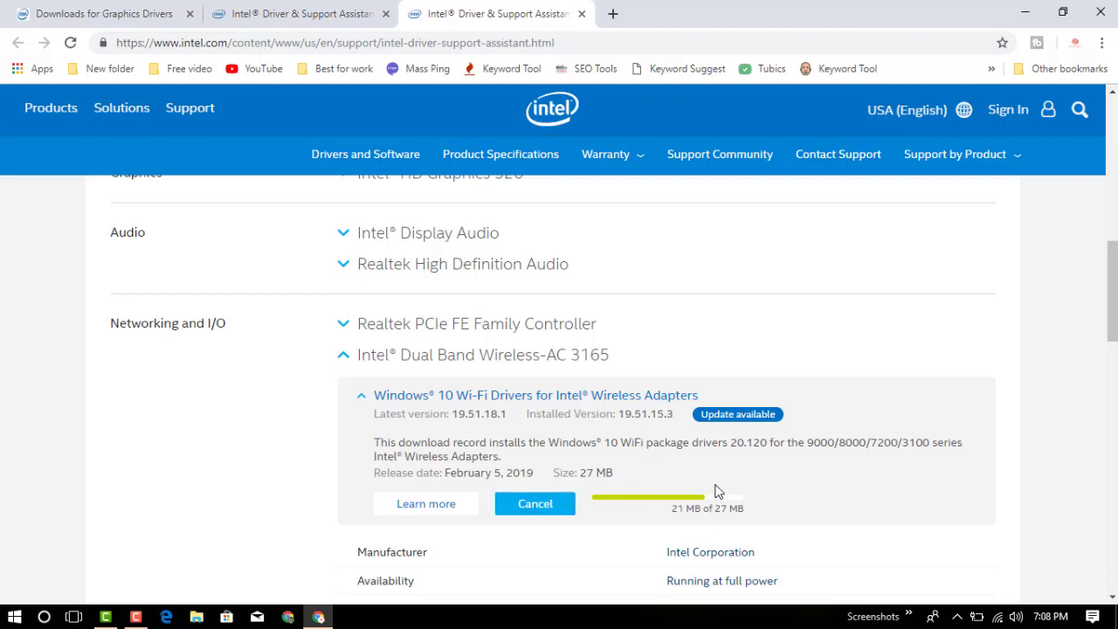
scroll(743, 469, down, 1)
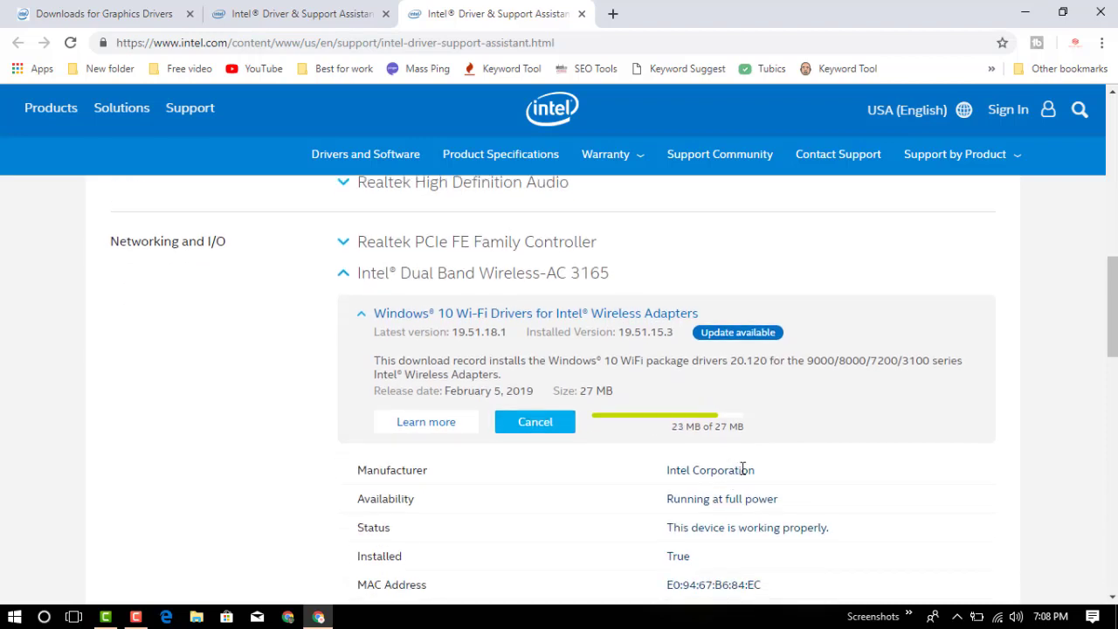